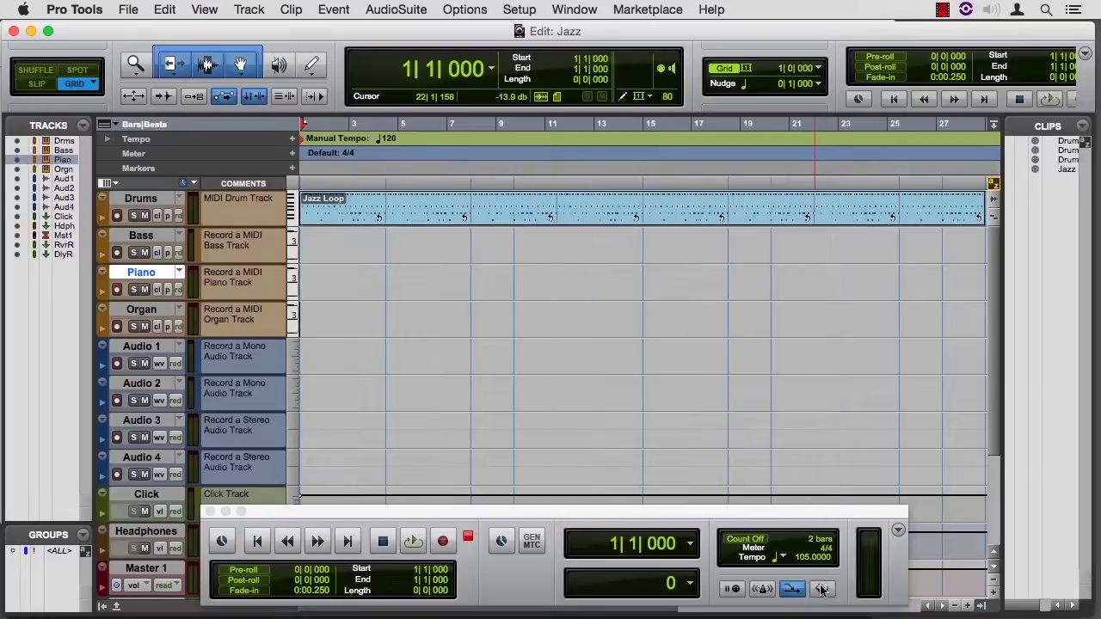
Step: Enable the Conductor tempo map, apply a constant session tempo of 105 BPM and audition the drum loop at it
left_click(821, 589)
left_click(334, 9)
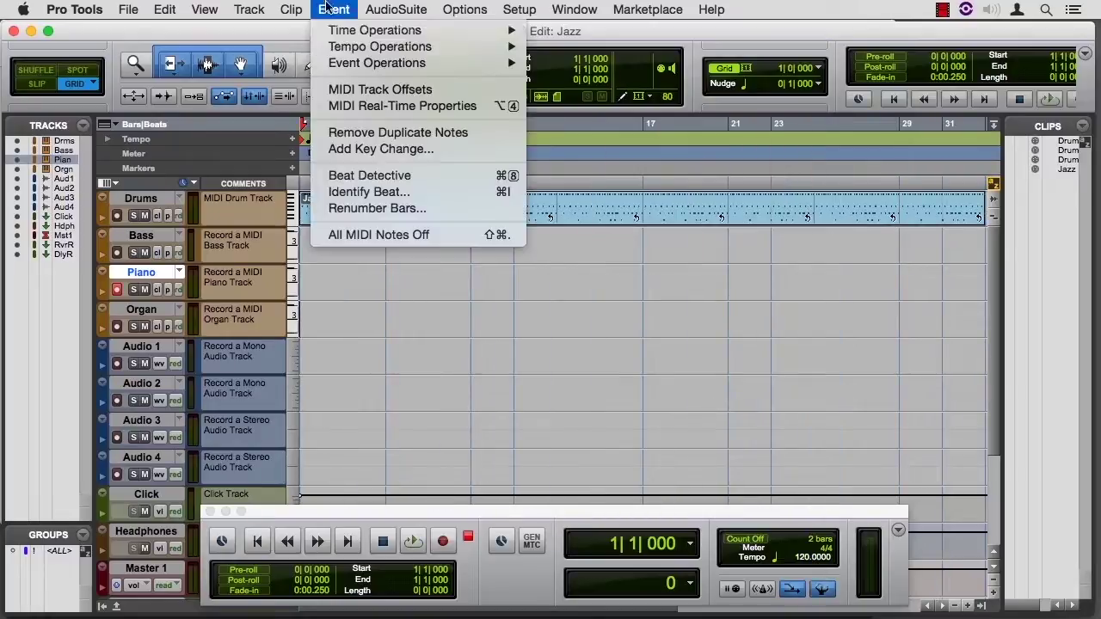
mouse_move(463, 50)
left_click(558, 52)
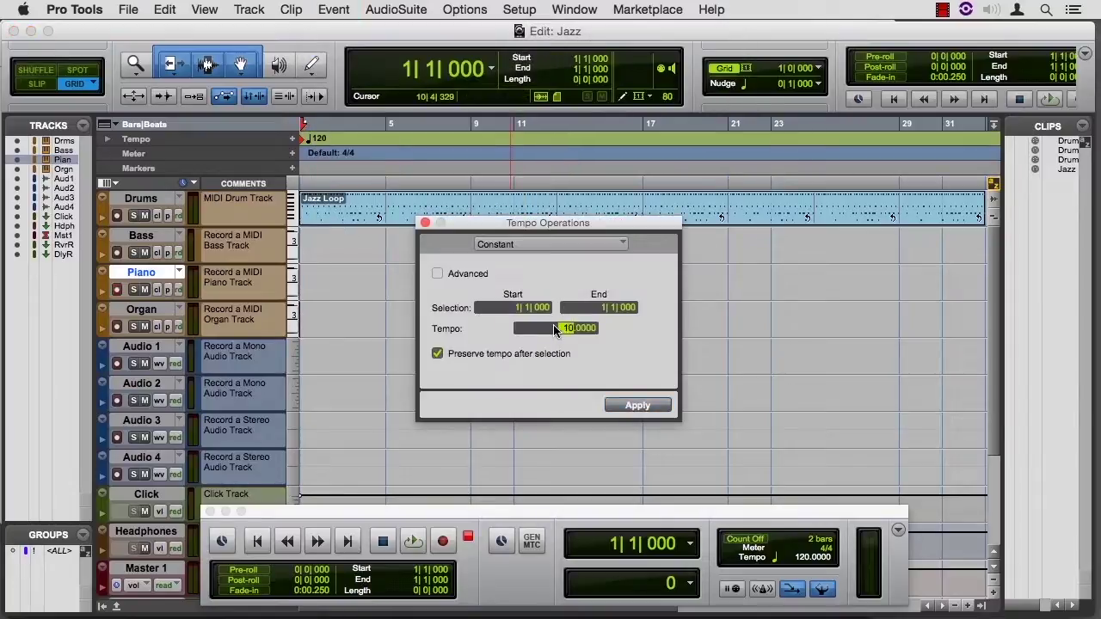
left_click_drag(560, 228, 1036, 277)
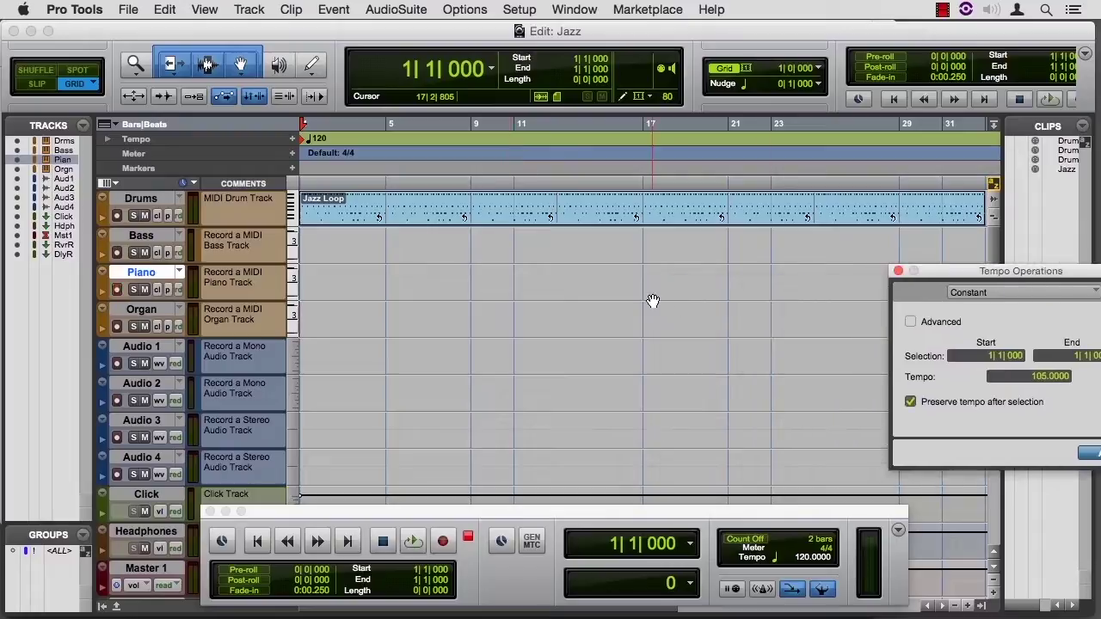
key("Return")
key("space")
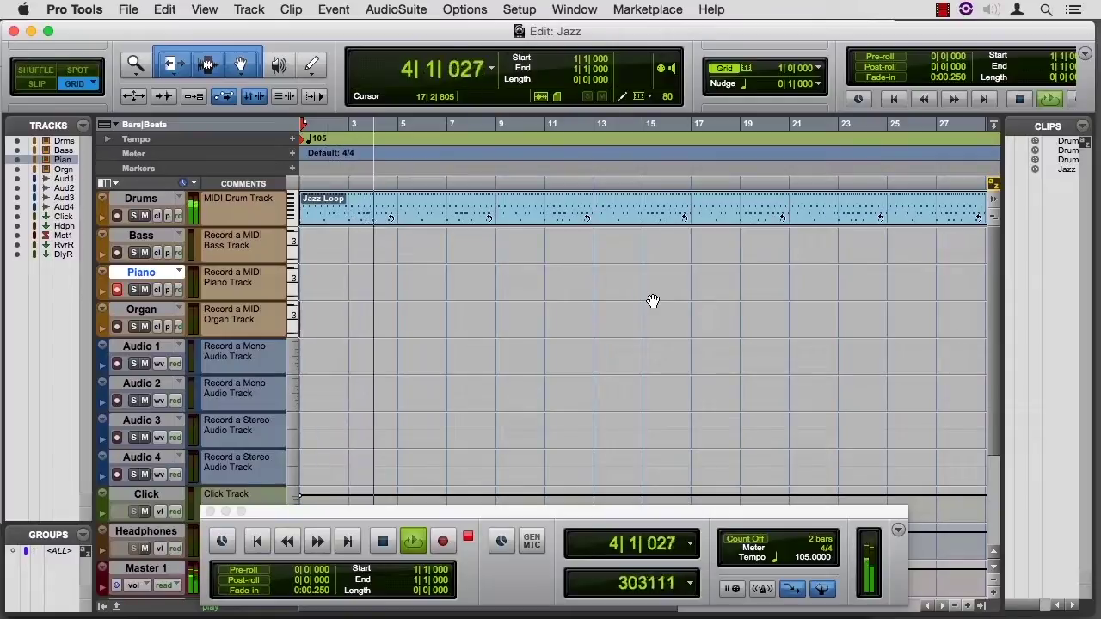
key("space")
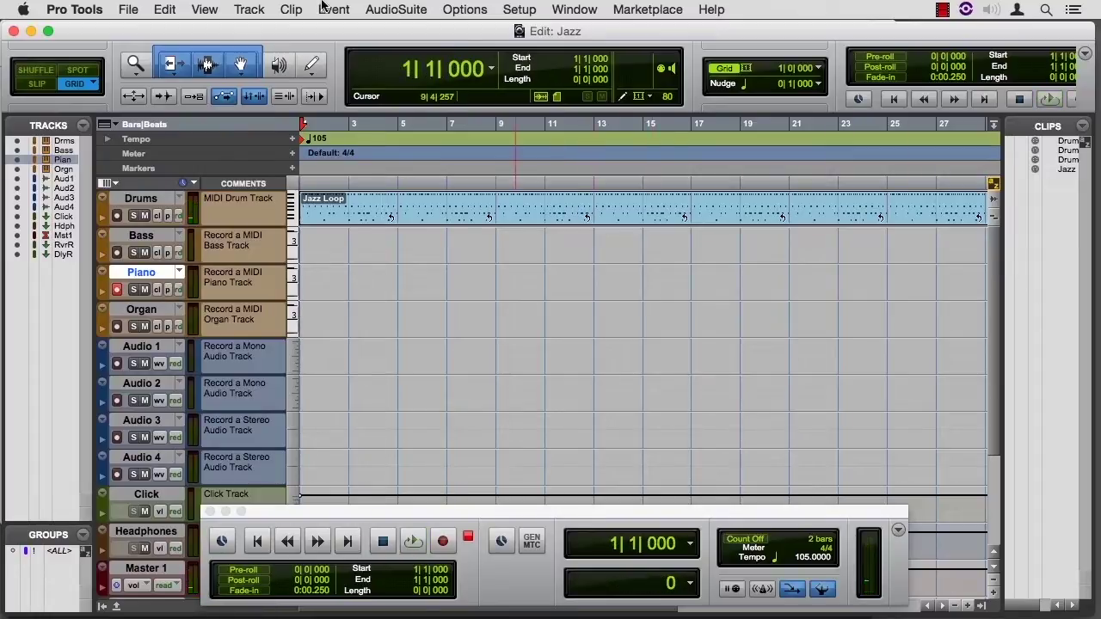
Step: Apply a constant tempo of 60 BPM to the session with Tempo Operations
left_click(331, 8)
mouse_move(413, 42)
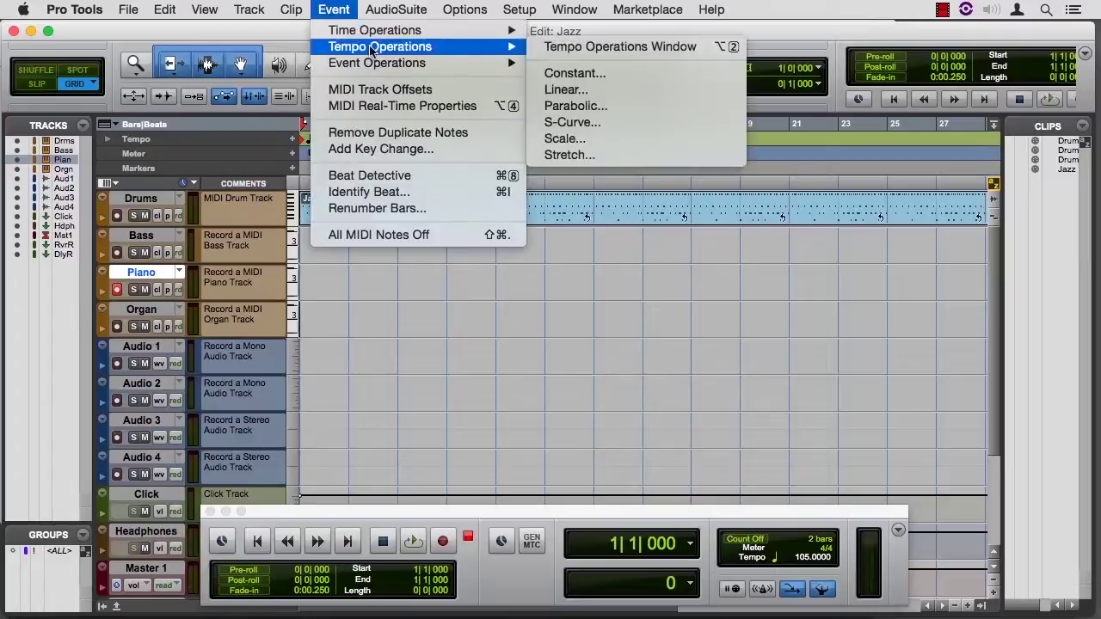
left_click(559, 45)
left_click_drag(940, 275, 503, 272)
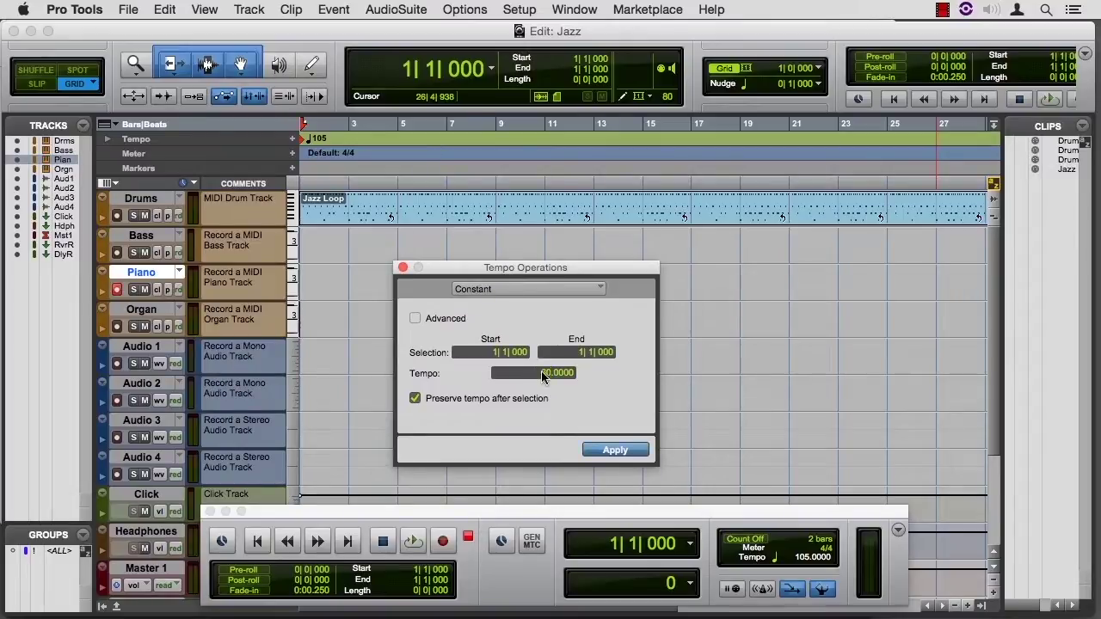
left_click(612, 451)
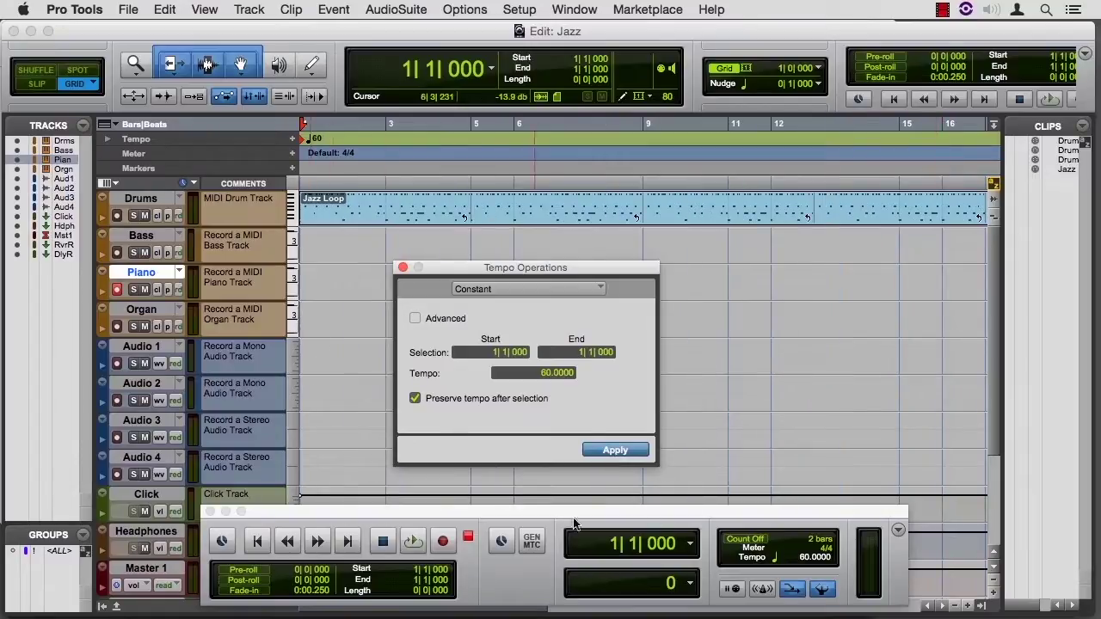
Step: Set the countoff to 1 bar and record a MIDI part about 11 bars long on the Piano track
double_click(810, 545)
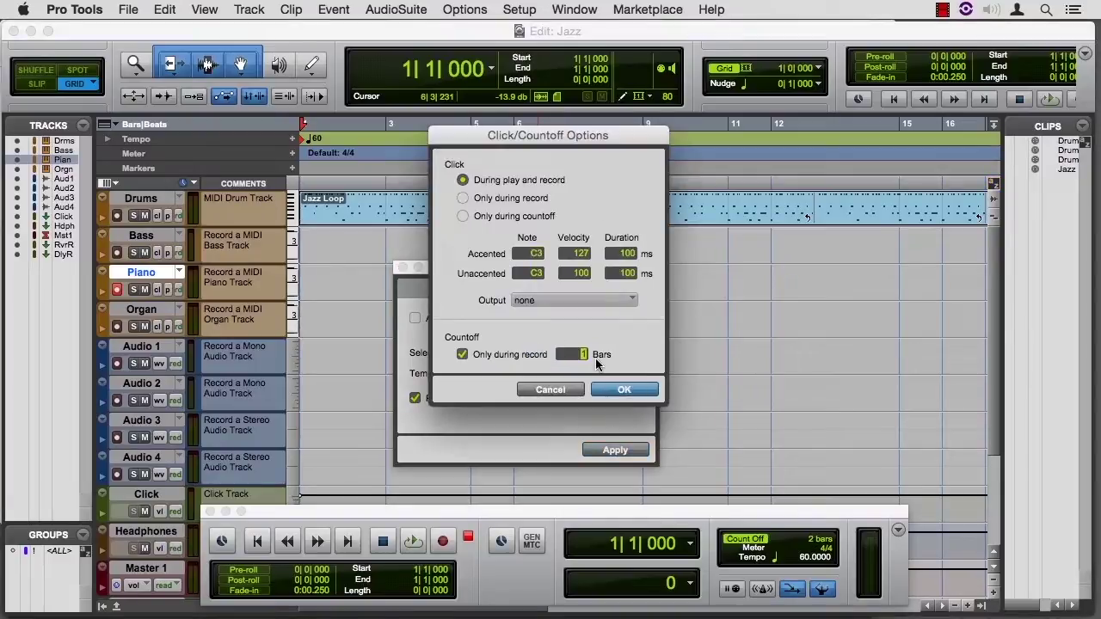
left_click(616, 392)
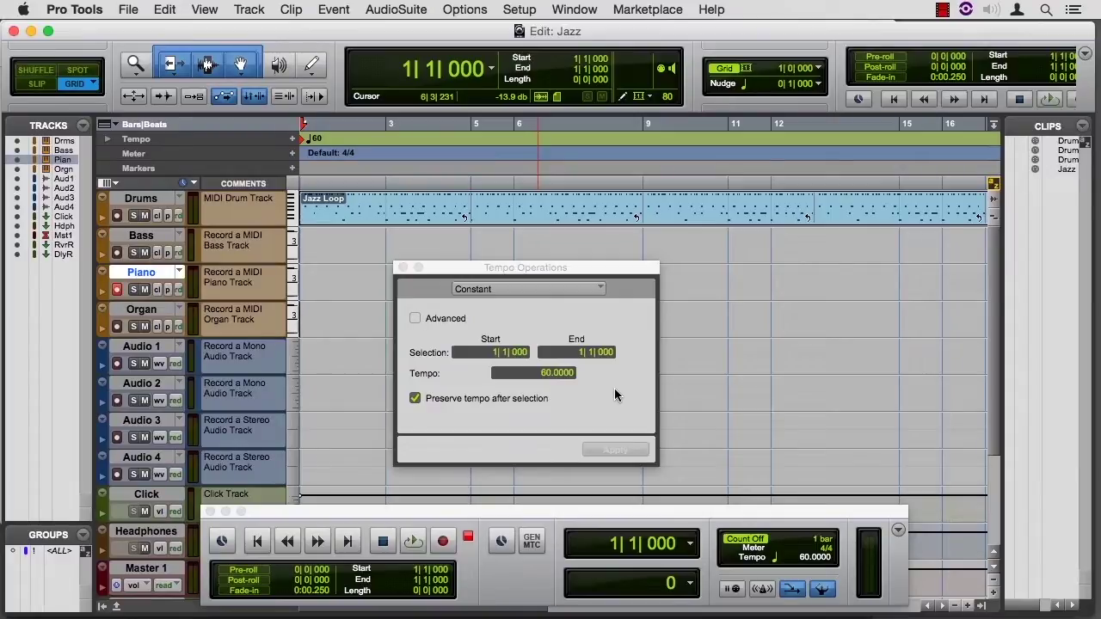
key("super+space")
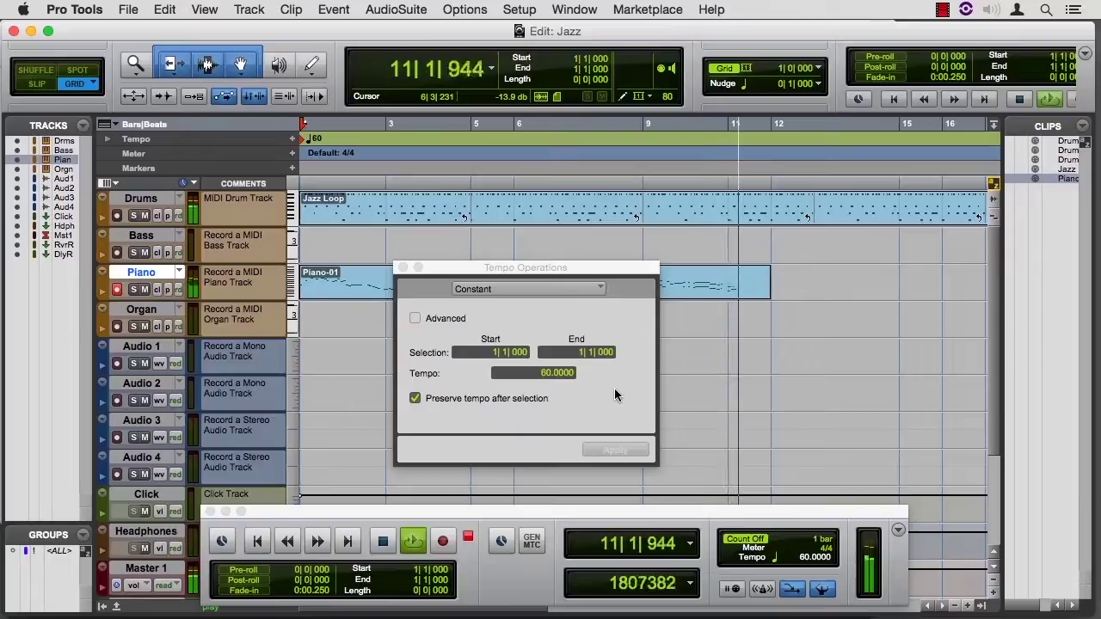
key("space")
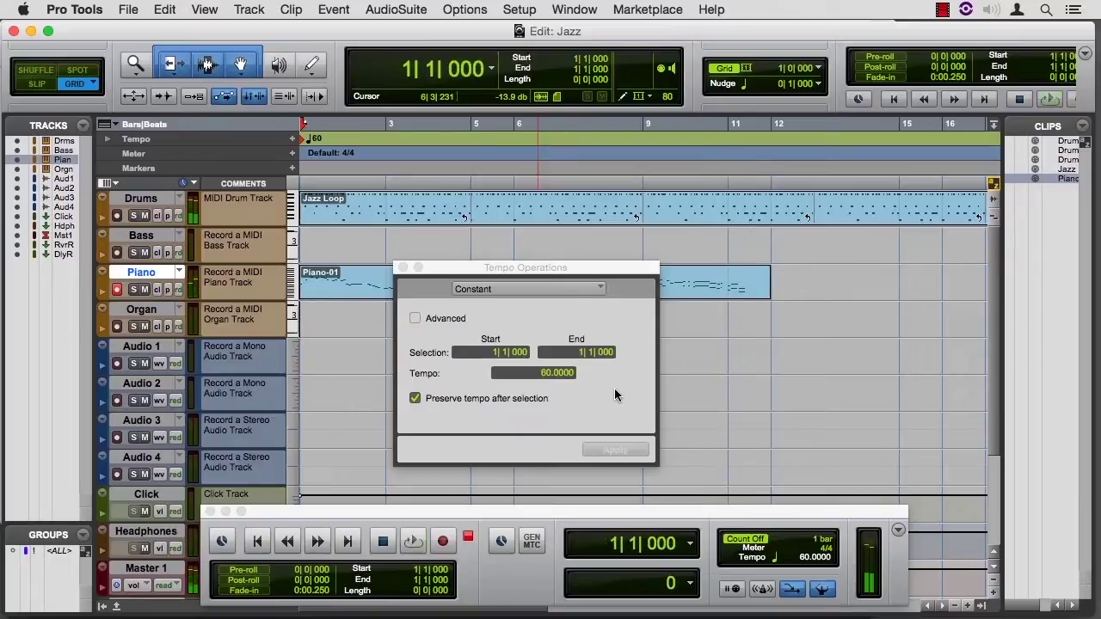
Step: Set the constant tempo to 105 BPM and play back the recorded piano part with the drums
left_click(540, 374)
type("105")
key("Return")
left_click(611, 451)
key("space")
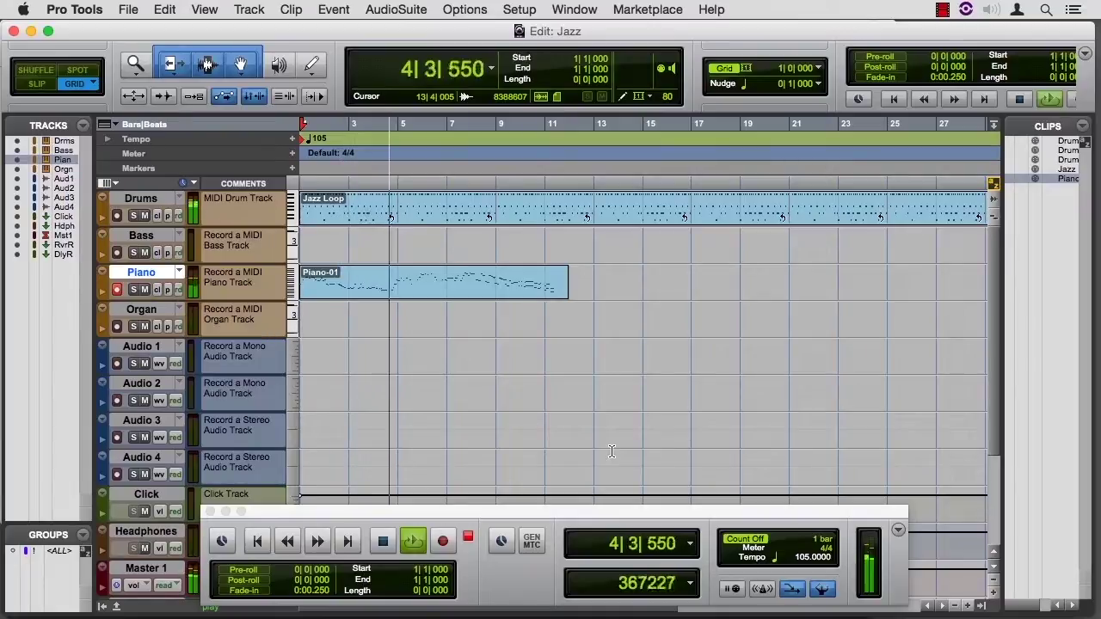
key("space")
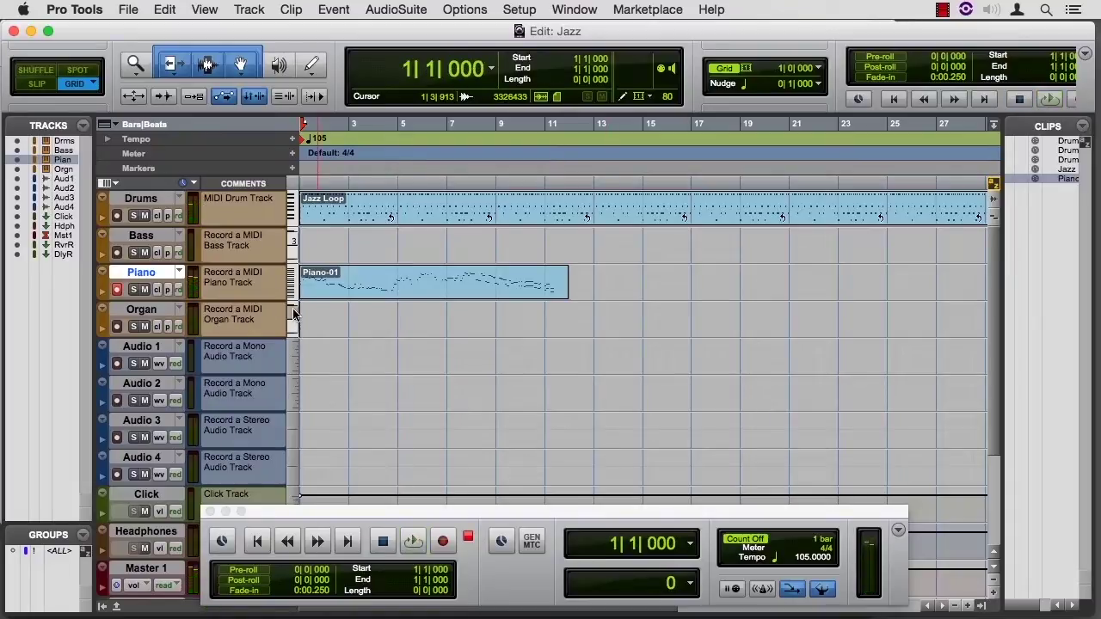
Step: Create one new stereo Instrument track in ticks below the Piano track
key("super+shift+n")
key("super+Down")
key("super+Right")
key("super+Right")
key("super+Right")
key("super+Right")
key("super+Right")
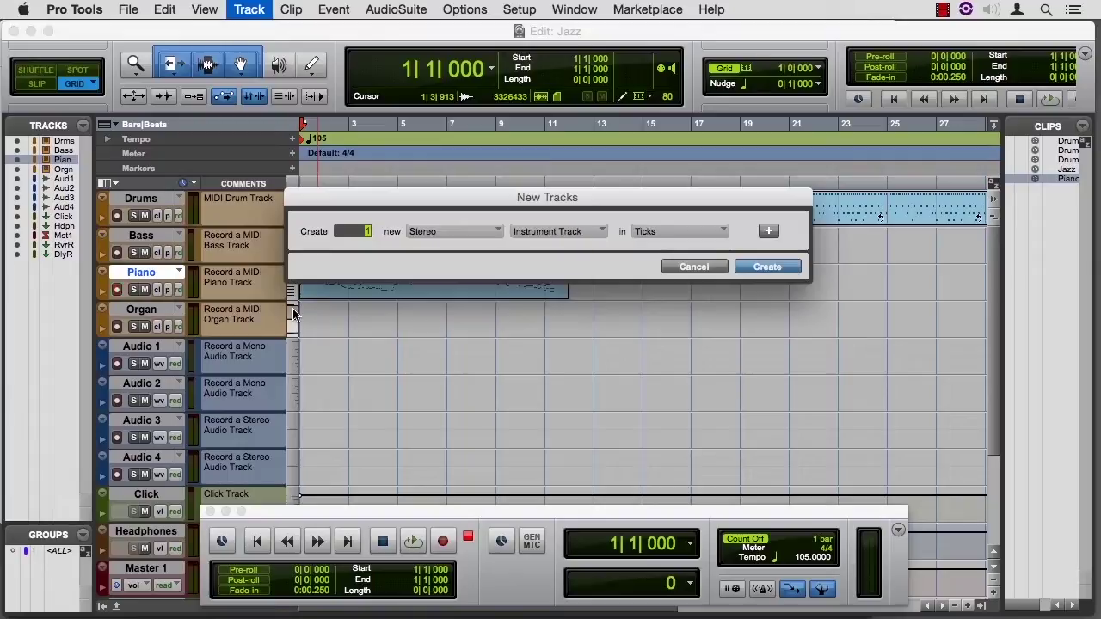
key("Return")
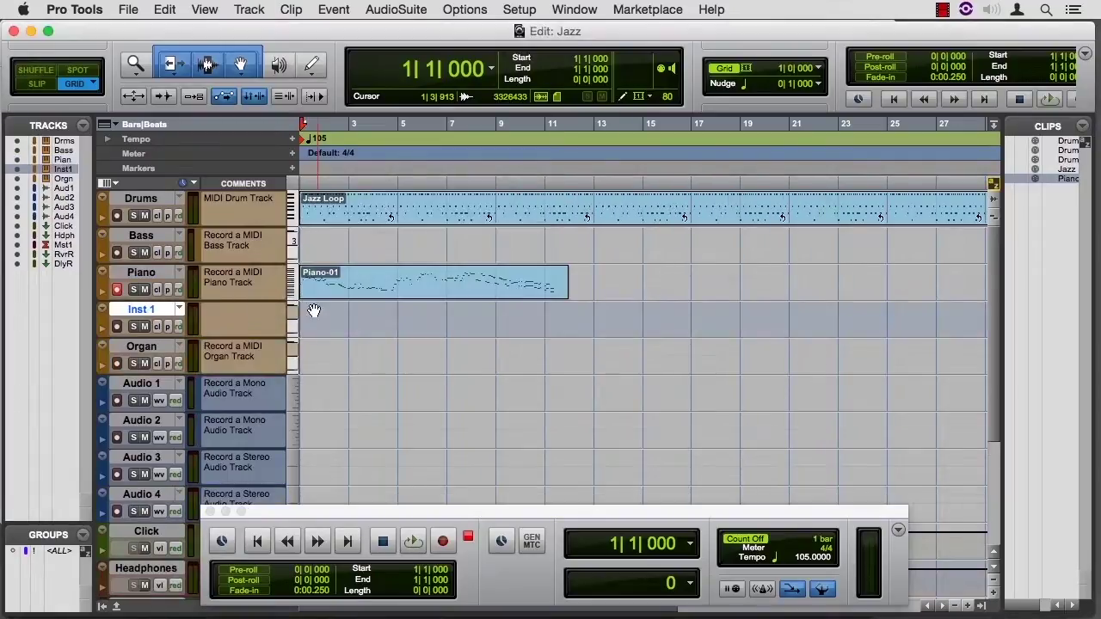
Step: Copy the Piano-01 clip to the Inst 1 track at bar 1 and duplicate the Piano track's Mini Grand insert onto it
left_click_drag(355, 294, 357, 326)
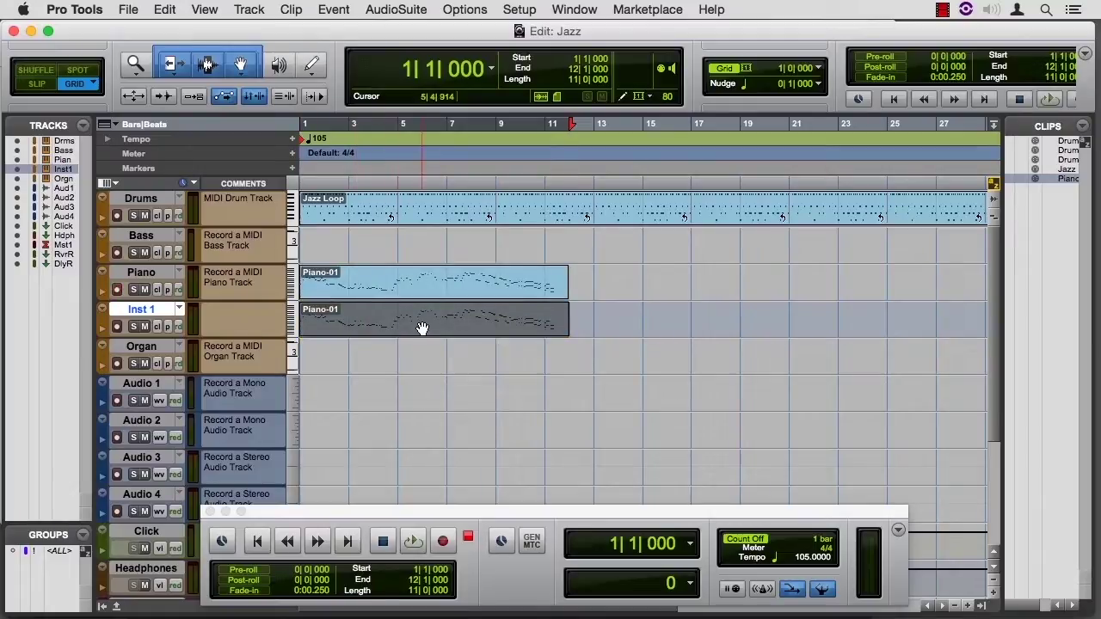
key("super+equal")
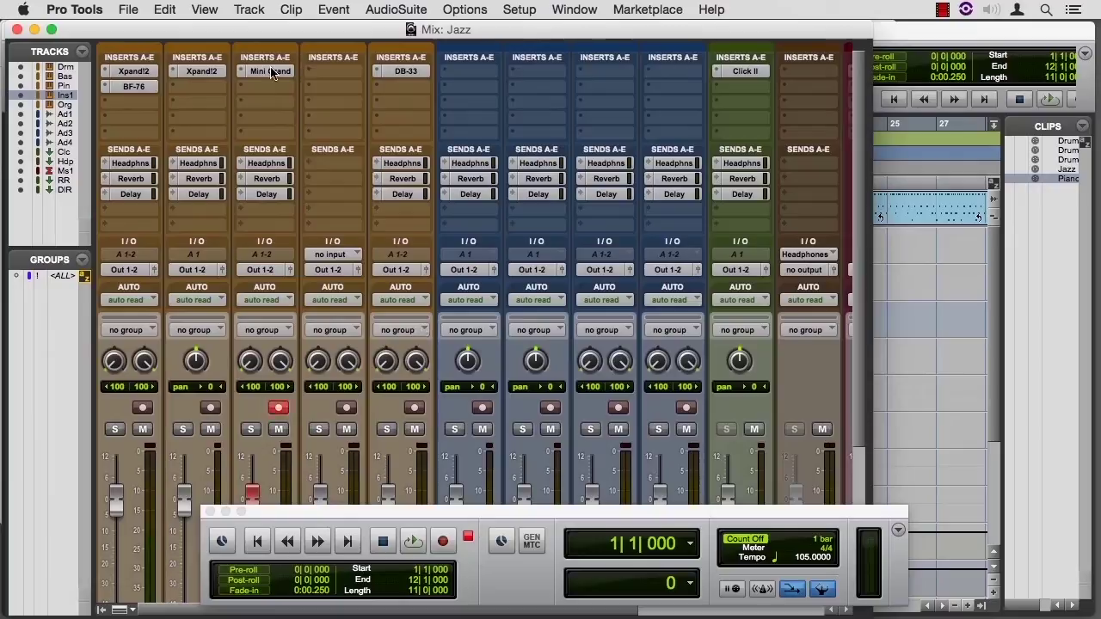
left_click_drag(271, 73, 335, 78)
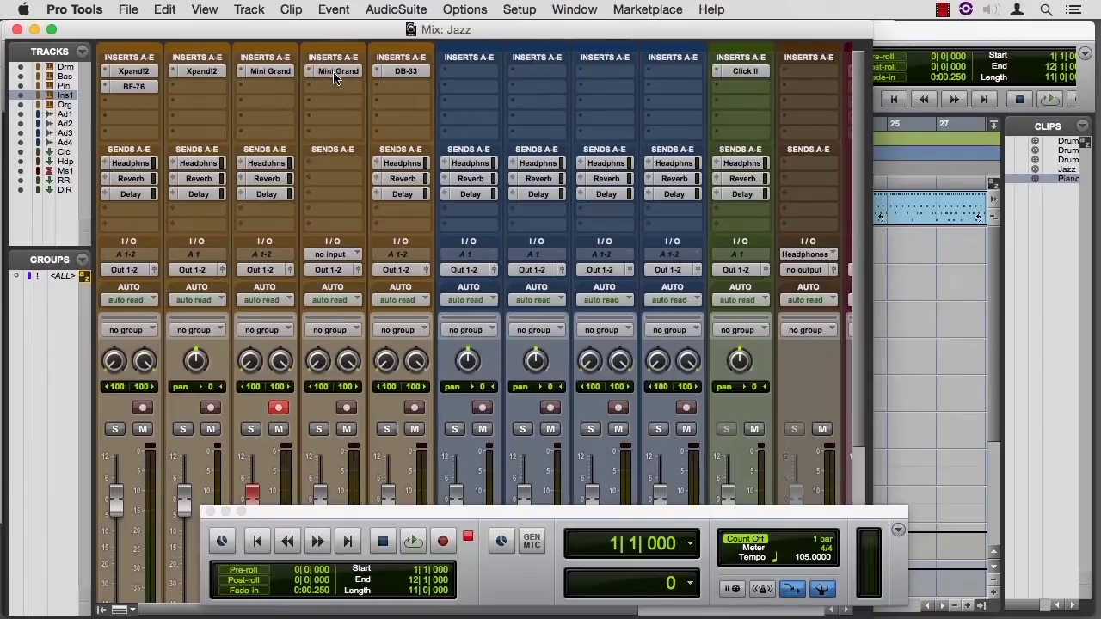
key("super+equal")
Step: Transpose all notes of the Inst 1 clip up two octaves, from E3 to E5 for the first note, and play back the result
double_click(388, 334)
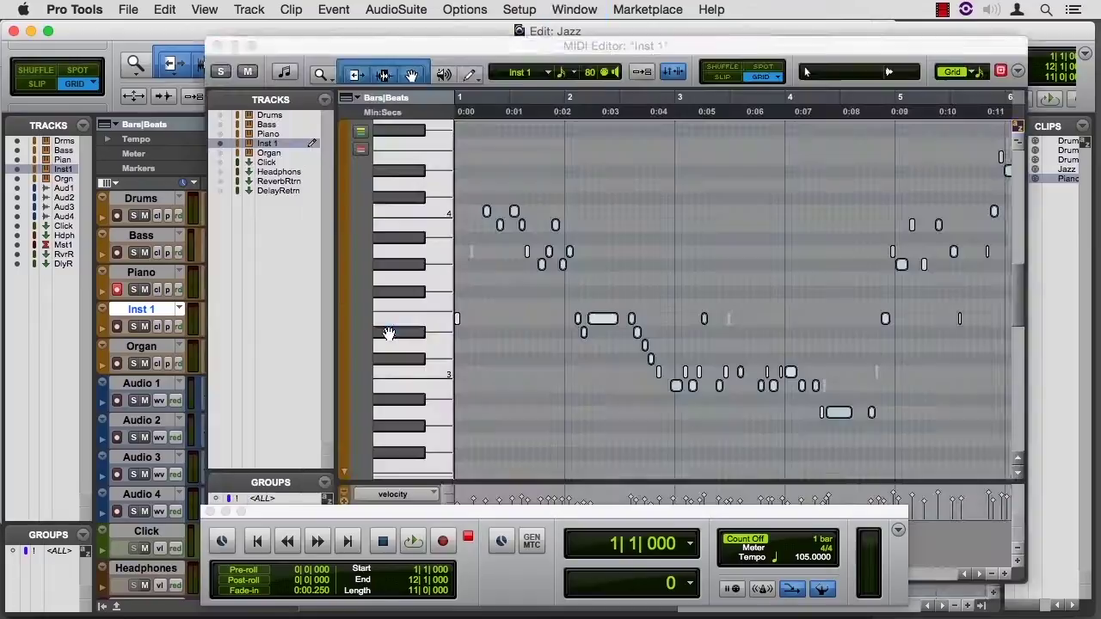
left_click(460, 320)
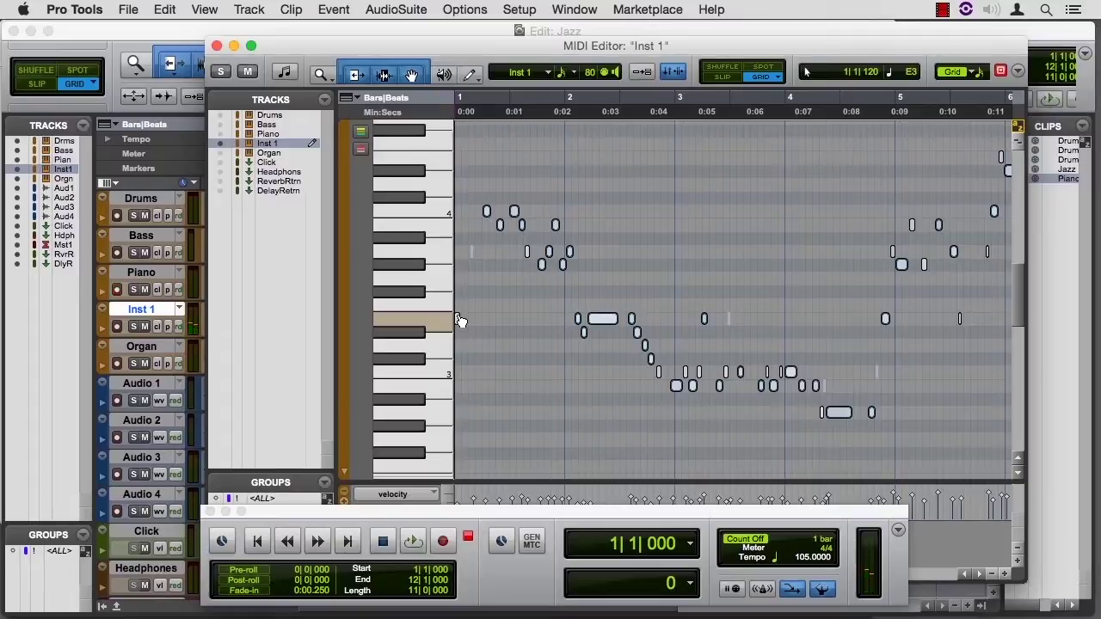
left_click_drag(460, 320, 456, 145)
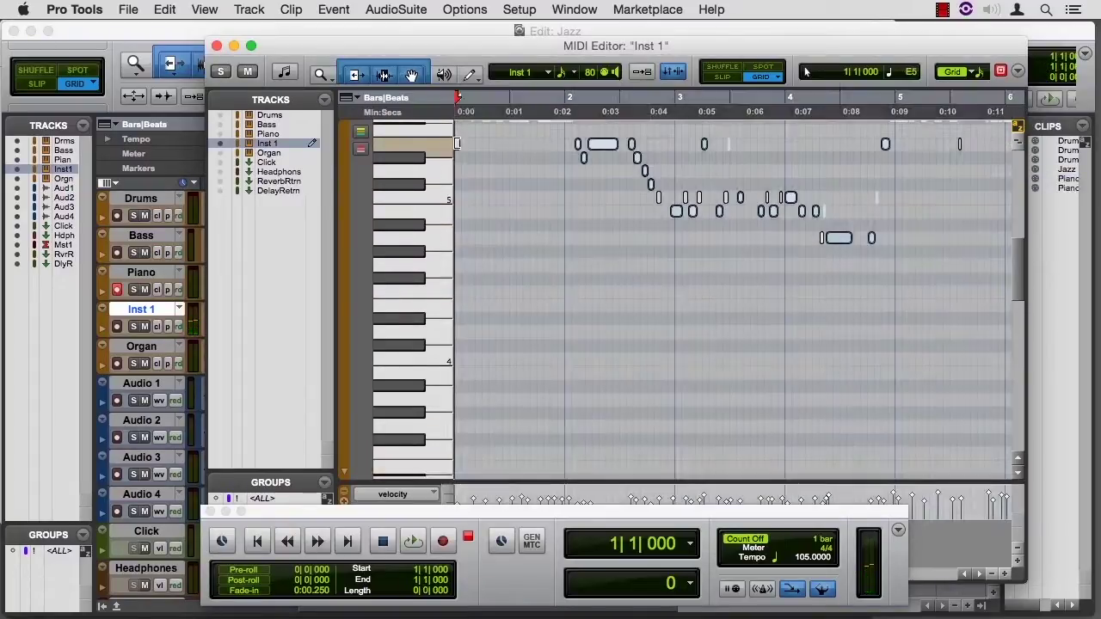
left_click(216, 45)
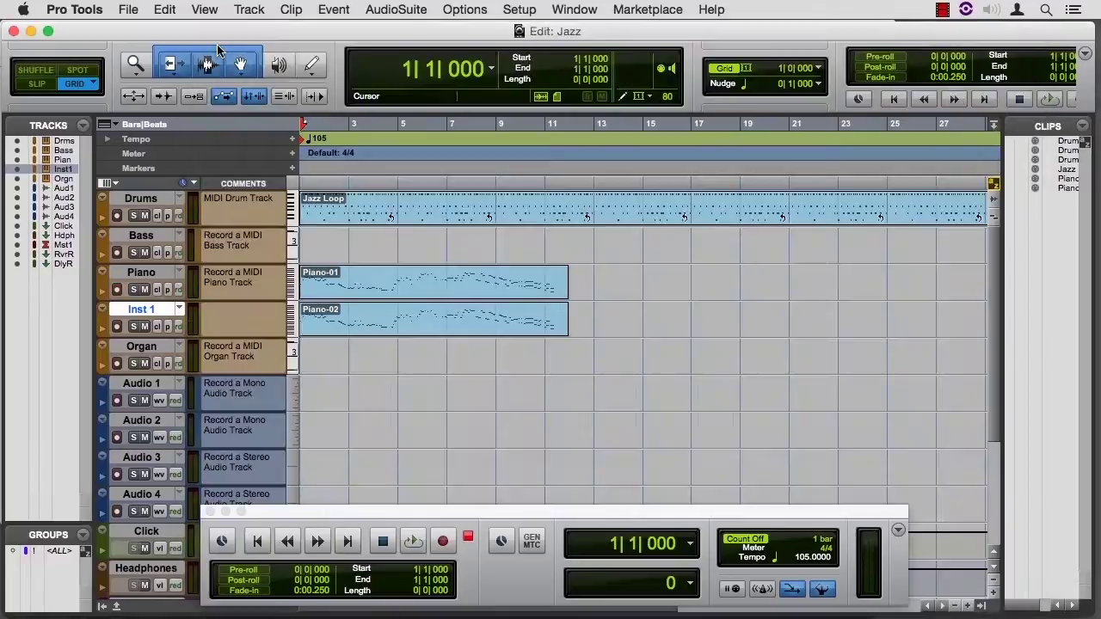
key("space")
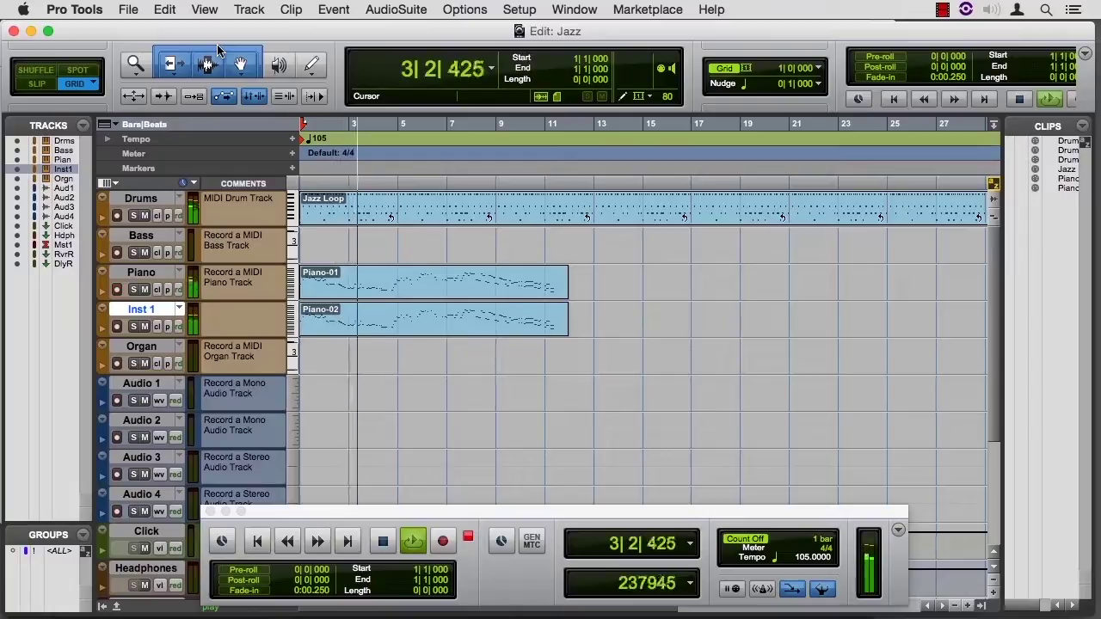
key("space")
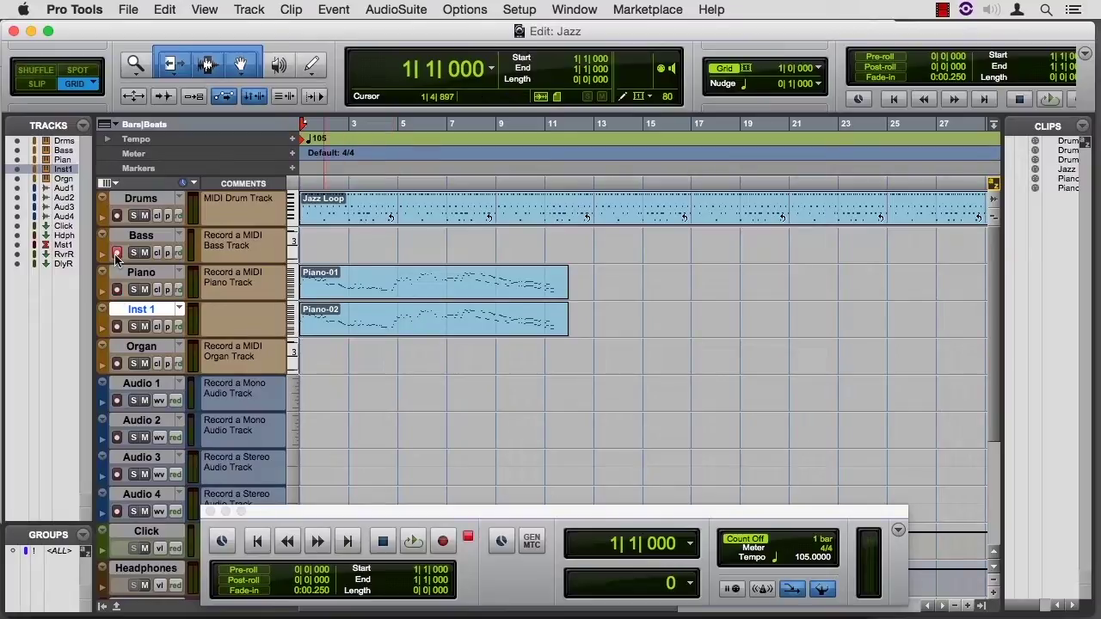
Step: Set the constant tempo to 60 BPM and record a bass line about four bars long on the Bass track
left_click(333, 9)
mouse_move(412, 45)
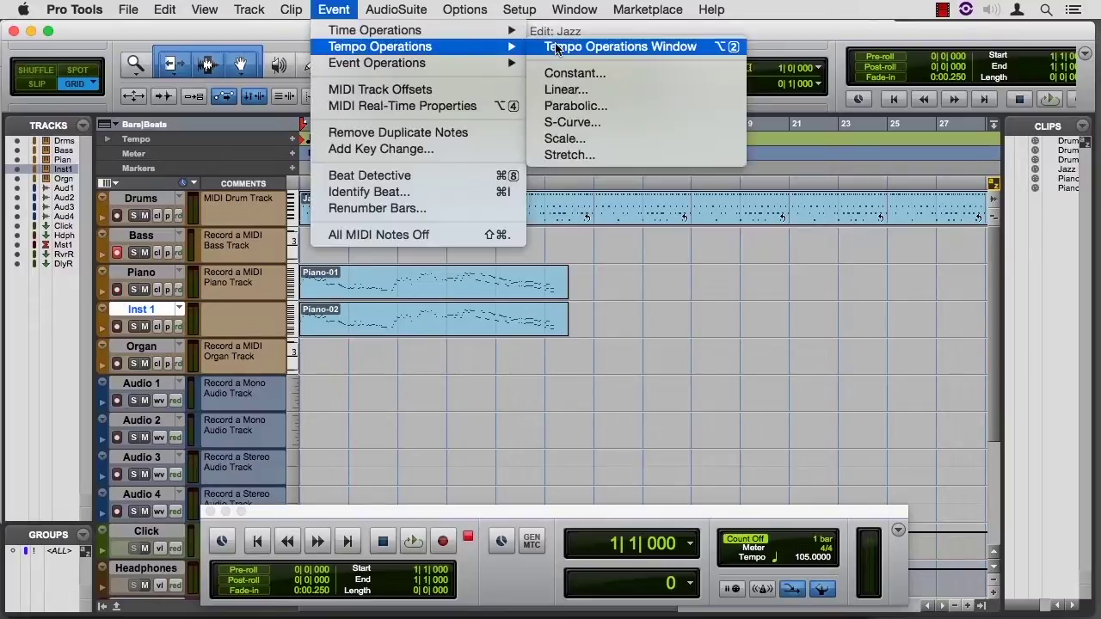
left_click(555, 45)
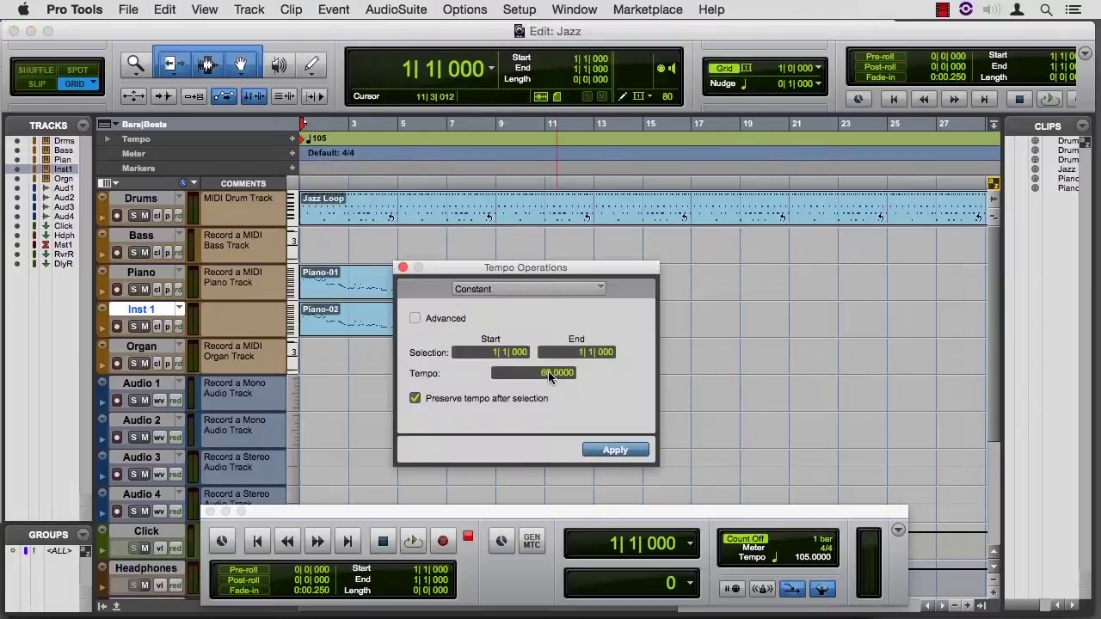
left_click(606, 451)
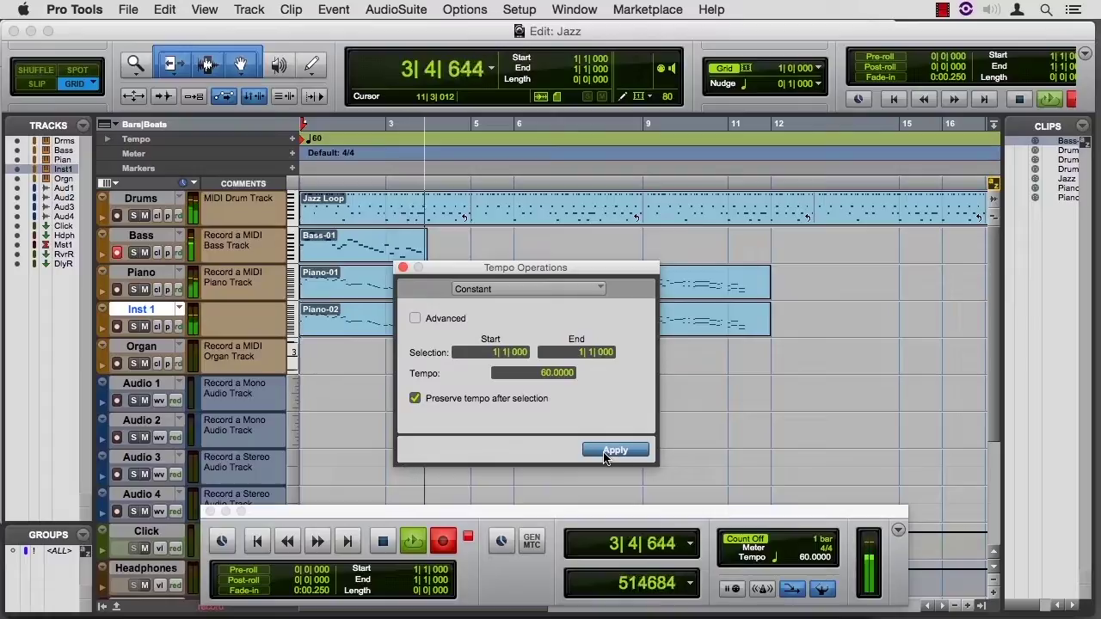
key("space")
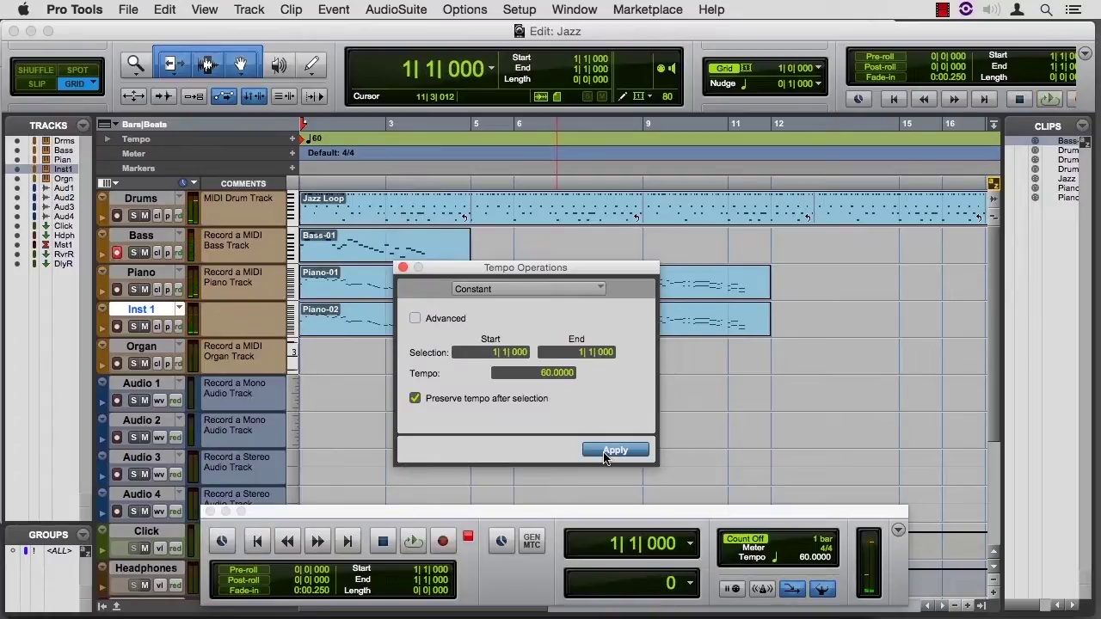
Step: Apply a constant tempo of 105 BPM and audition the recorded bass line with the piano and drums
type("105")
left_click(614, 449)
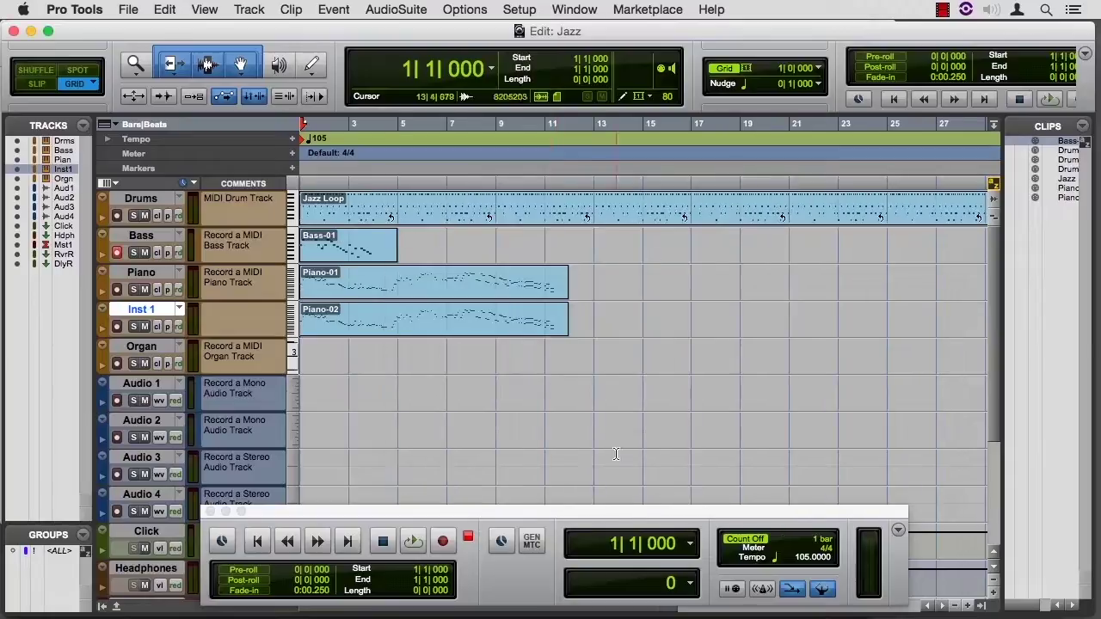
key("space")
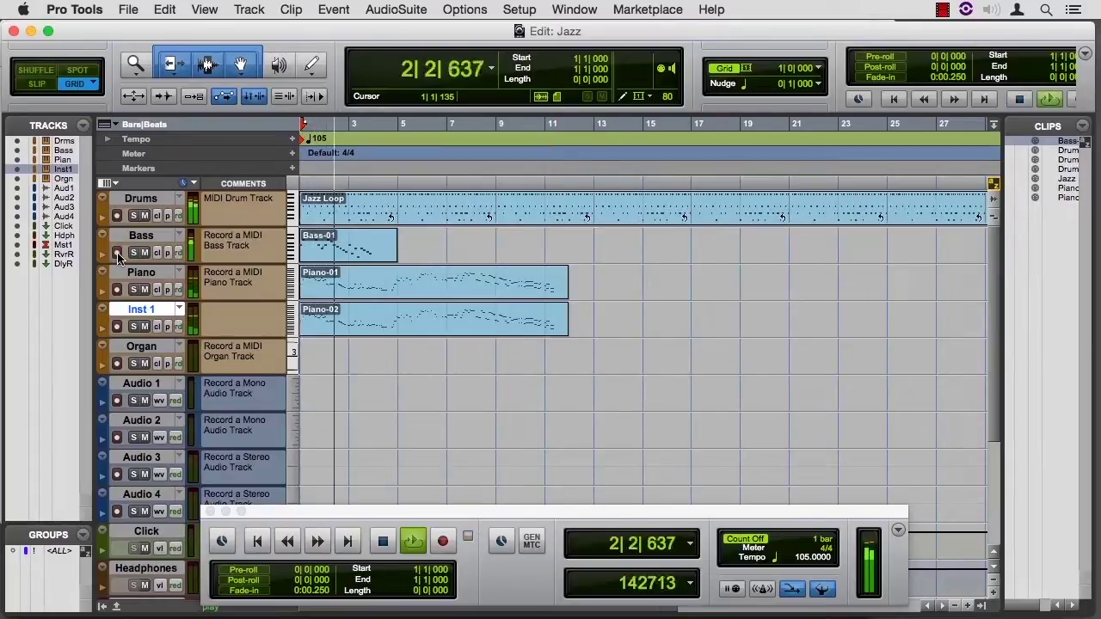
key("space")
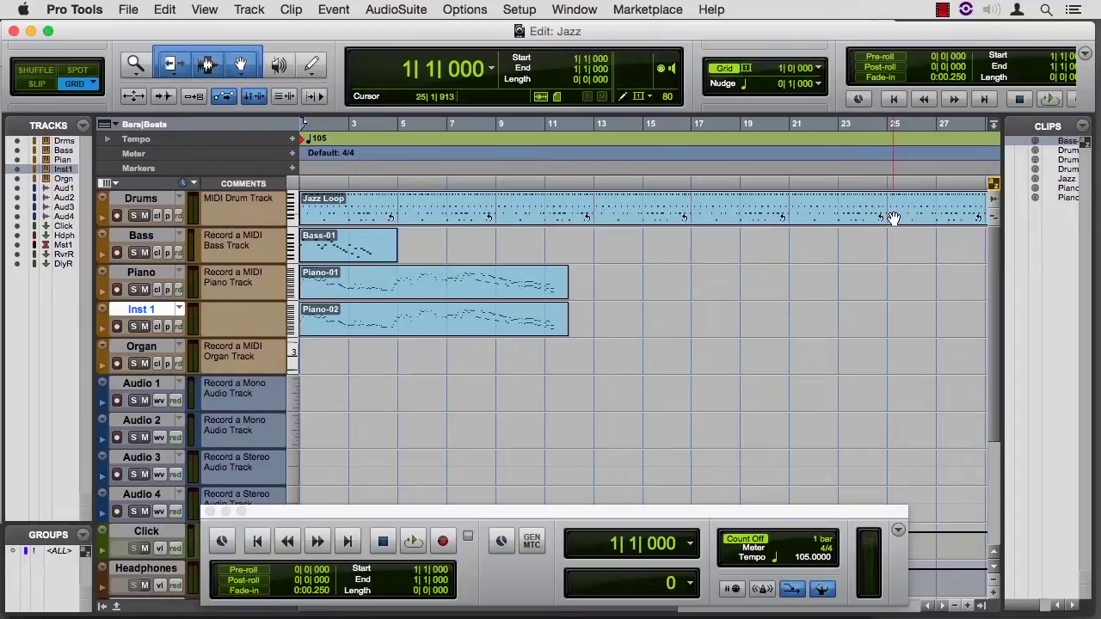
Step: Select the whole Jazz Loop clip on the Drums track
key("super+bracketleft")
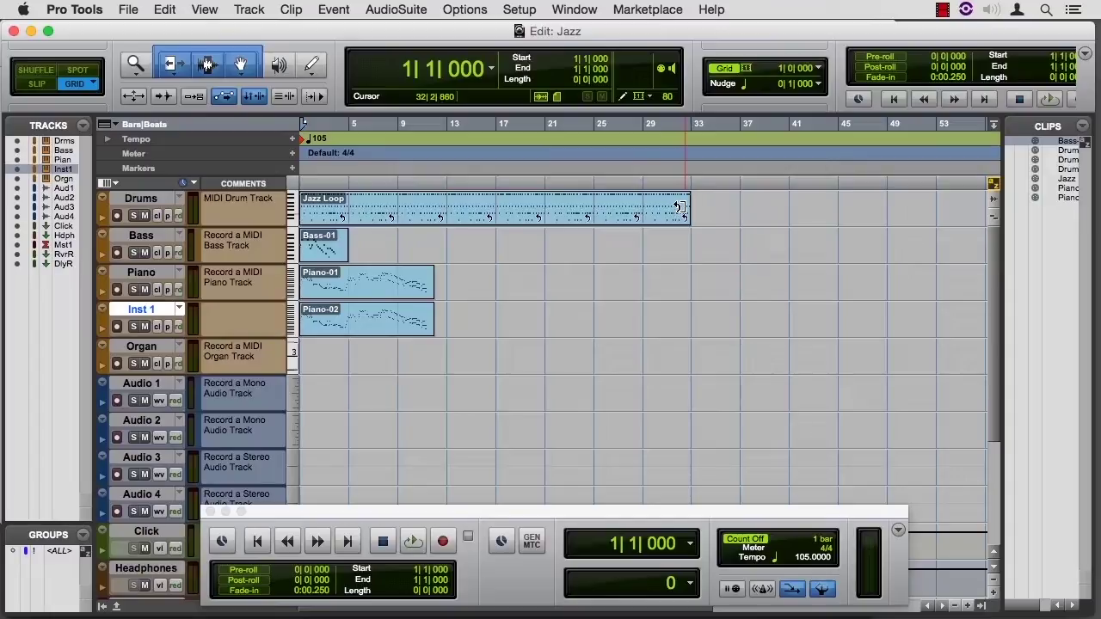
left_click_drag(677, 206, 693, 227)
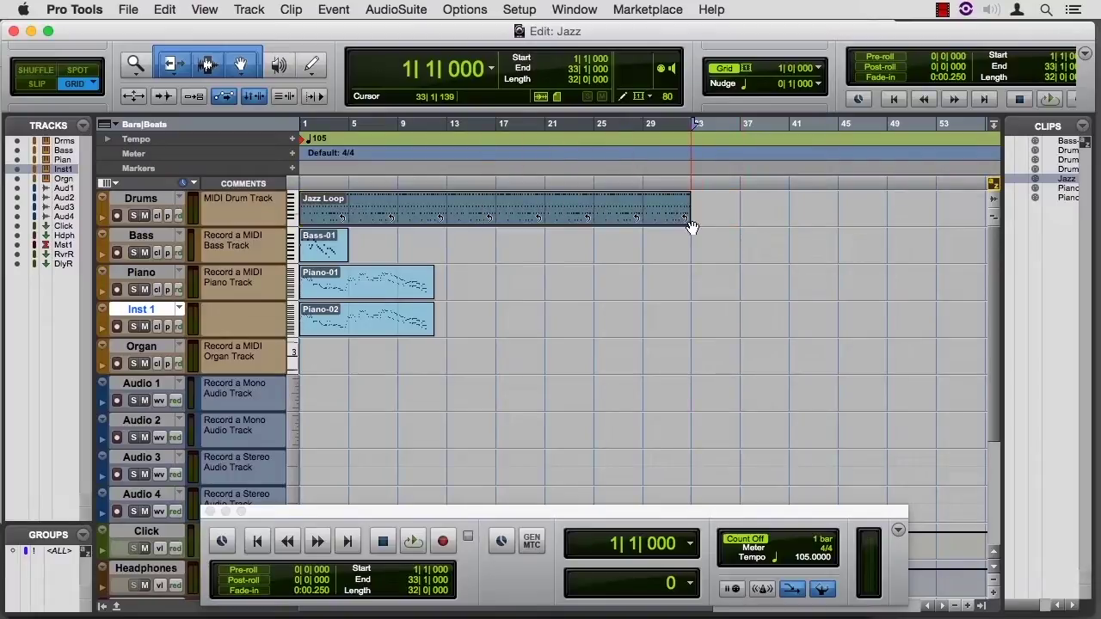